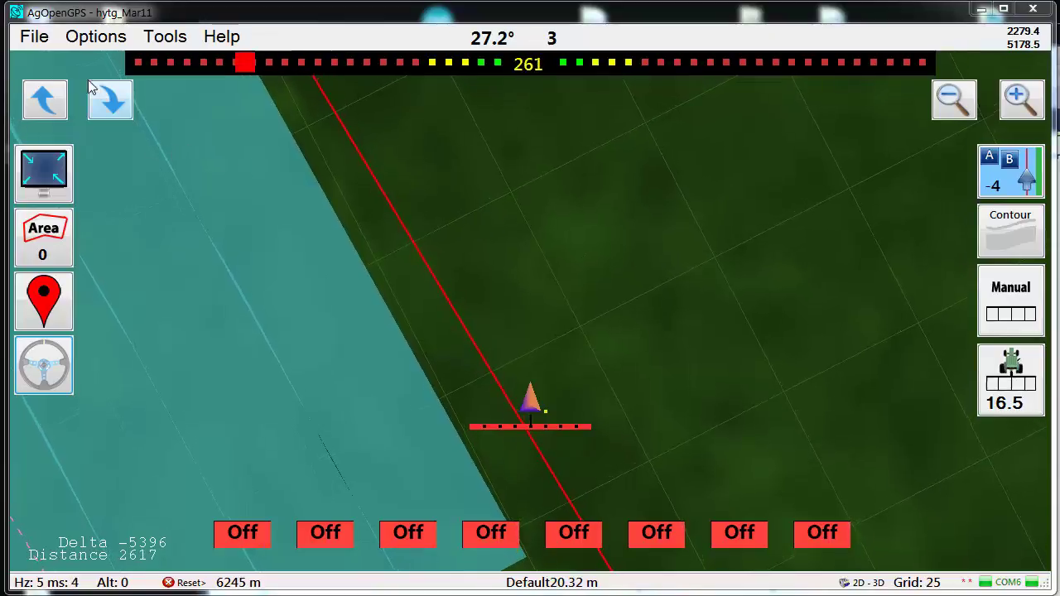
Reconnect the AutoSteer port on COM6 in the Communication settings
left_click(96, 37)
left_click(128, 202)
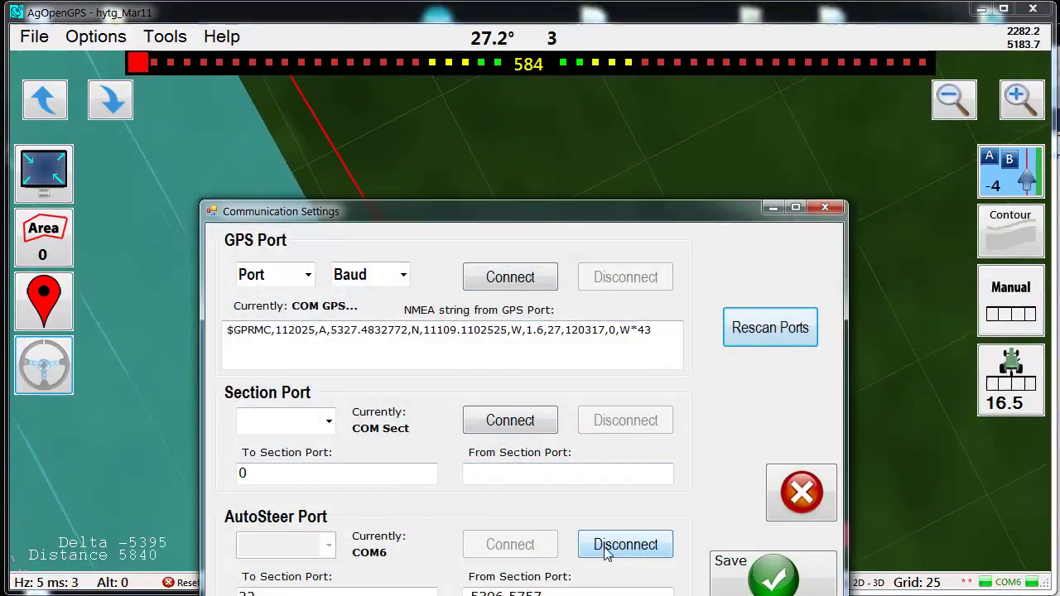
left_click(605, 546)
left_click(329, 545)
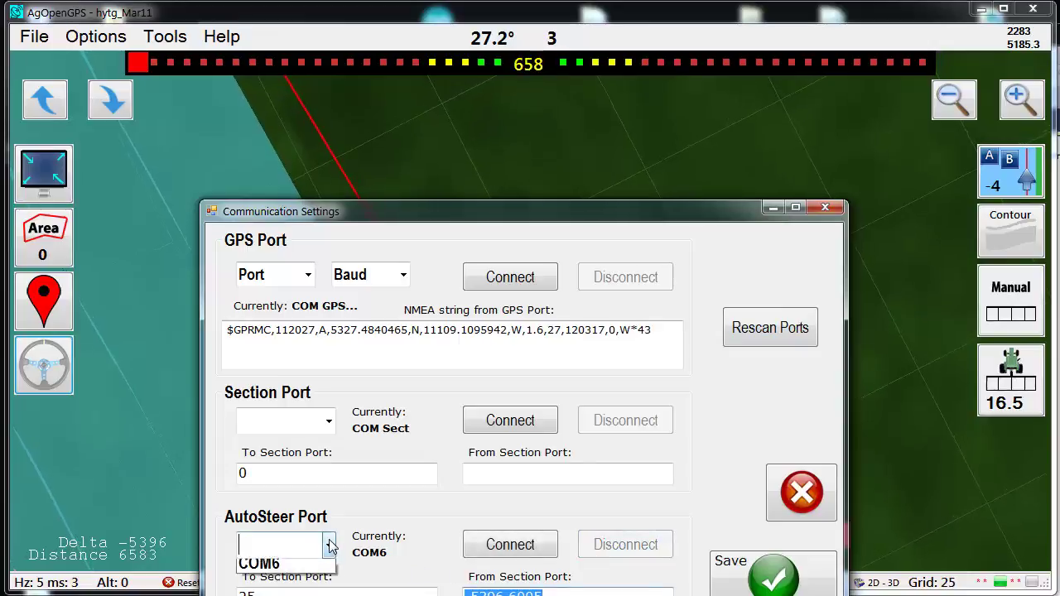
left_click(302, 575)
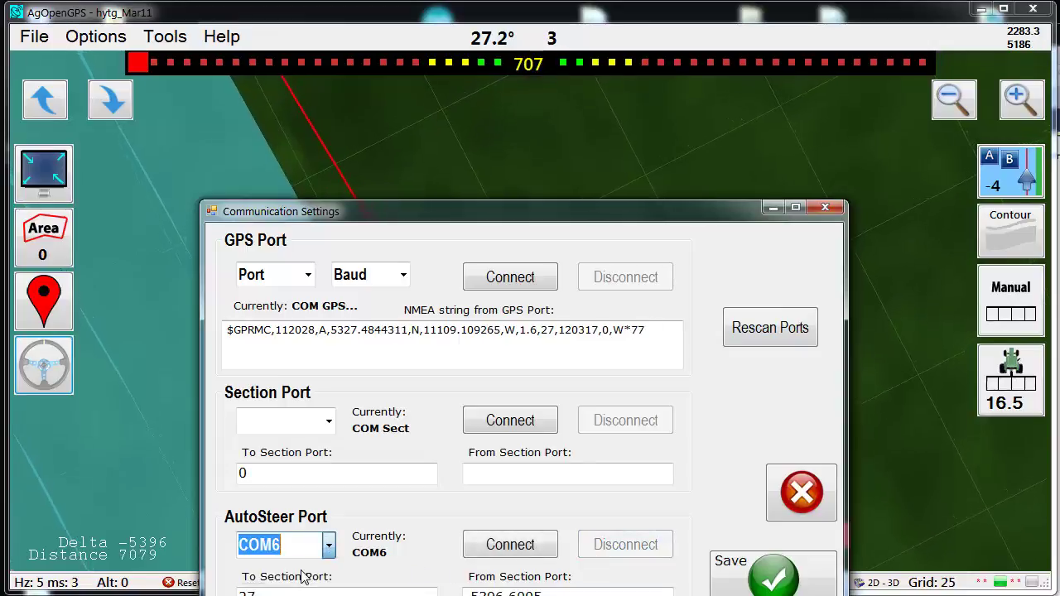
left_click(511, 550)
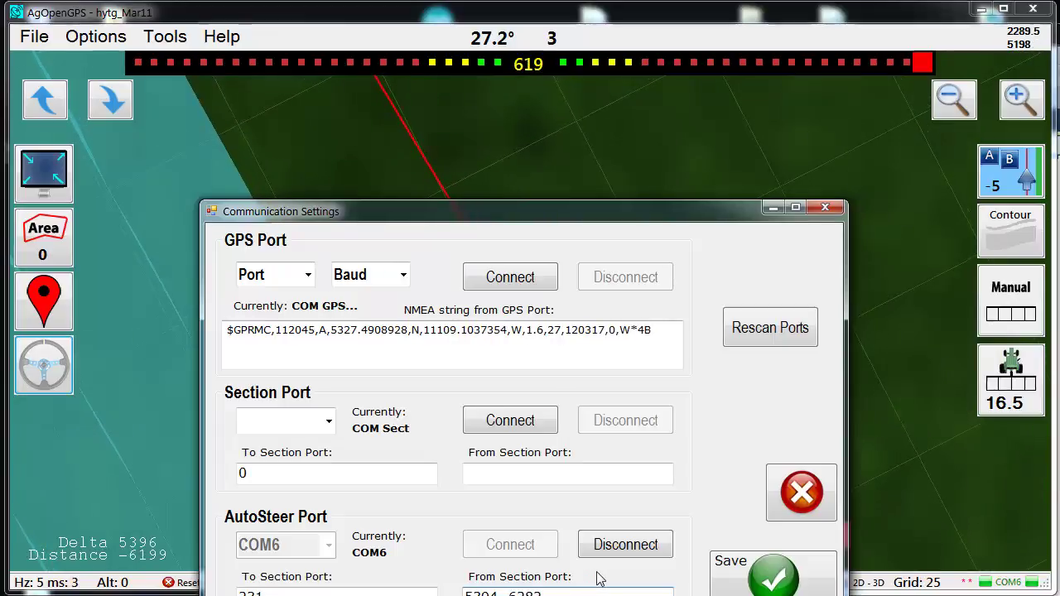
Save the communication settings and return to the field view
left_click(764, 572)
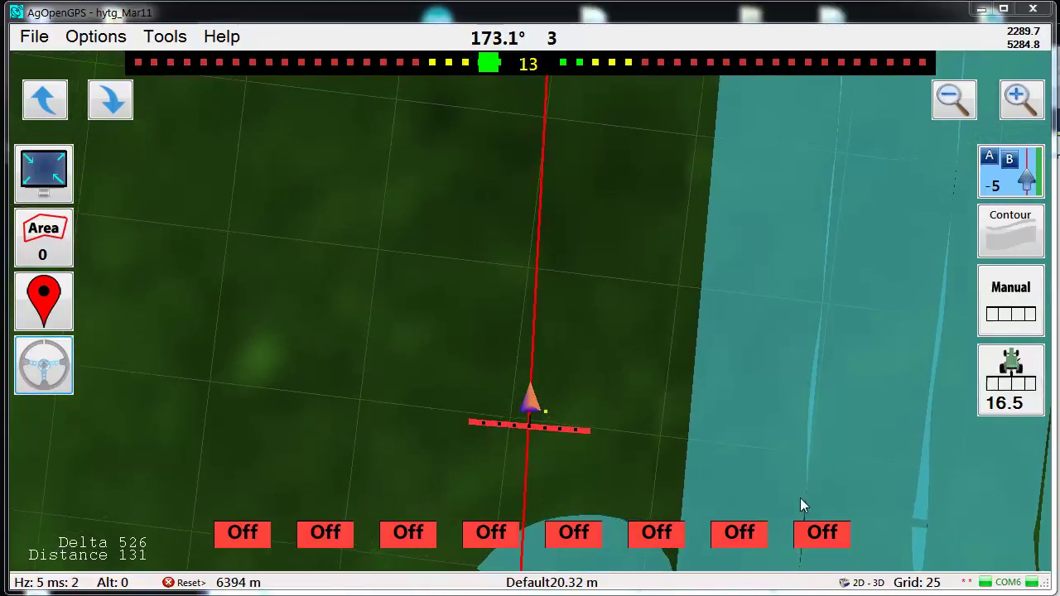
Switch all eight sections to automatic control
left_click(1015, 375)
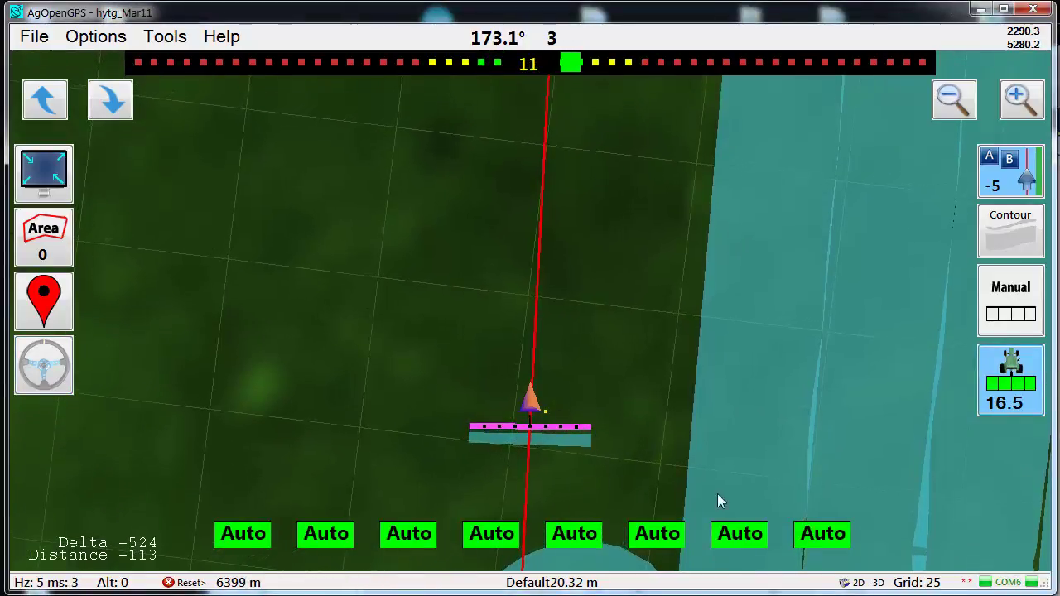
Open the program options list
left_click(107, 46)
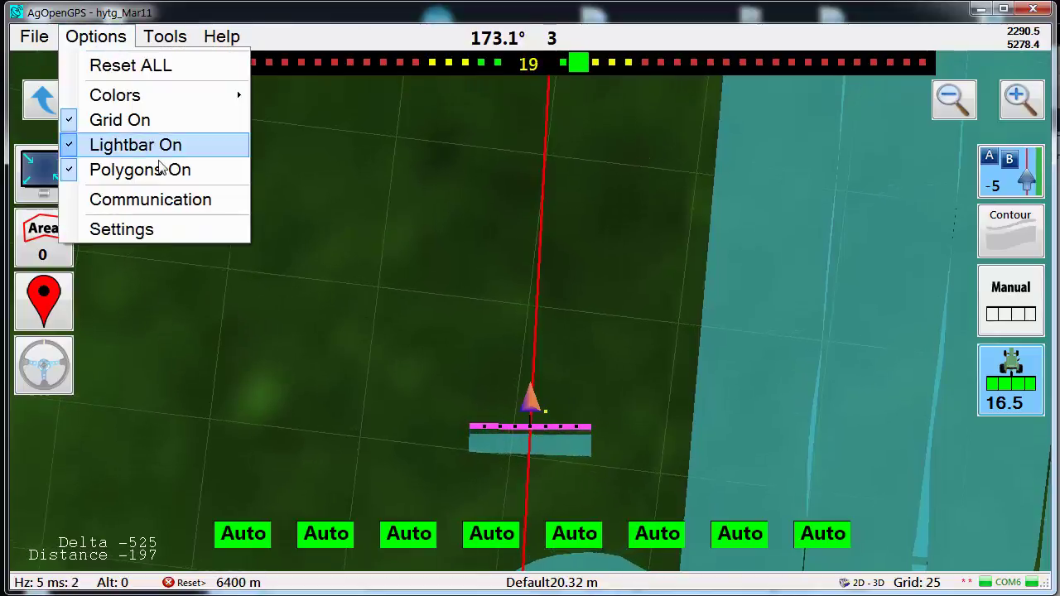
Step the section count down to 4 and back to eight 100-wide sections, totalling 20.32 m
left_click(161, 232)
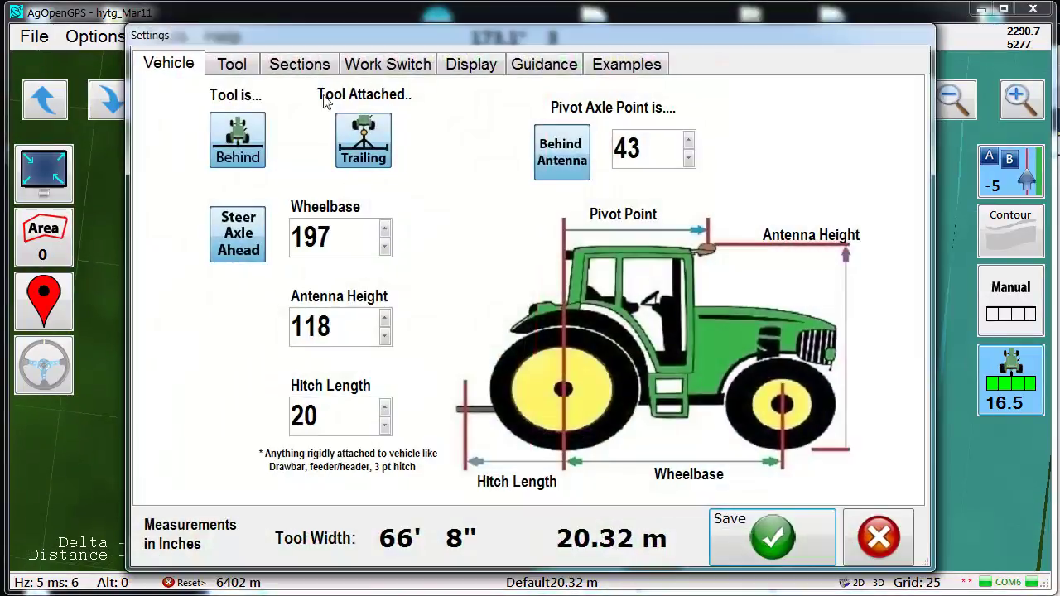
left_click(299, 66)
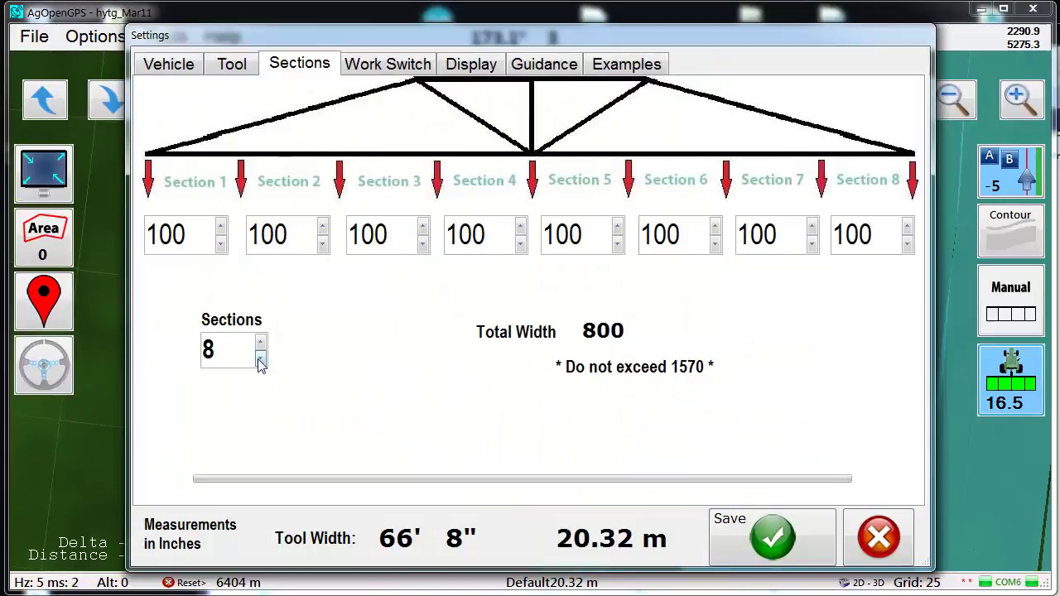
left_click(260, 359)
double_click(260, 359)
left_click(260, 359)
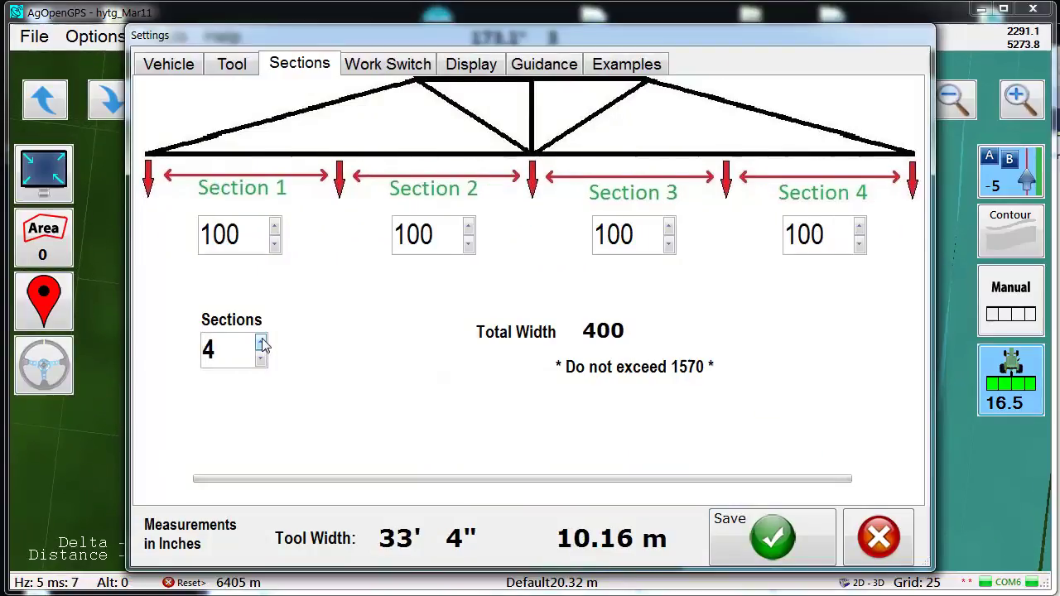
left_click(260, 343)
double_click(260, 343)
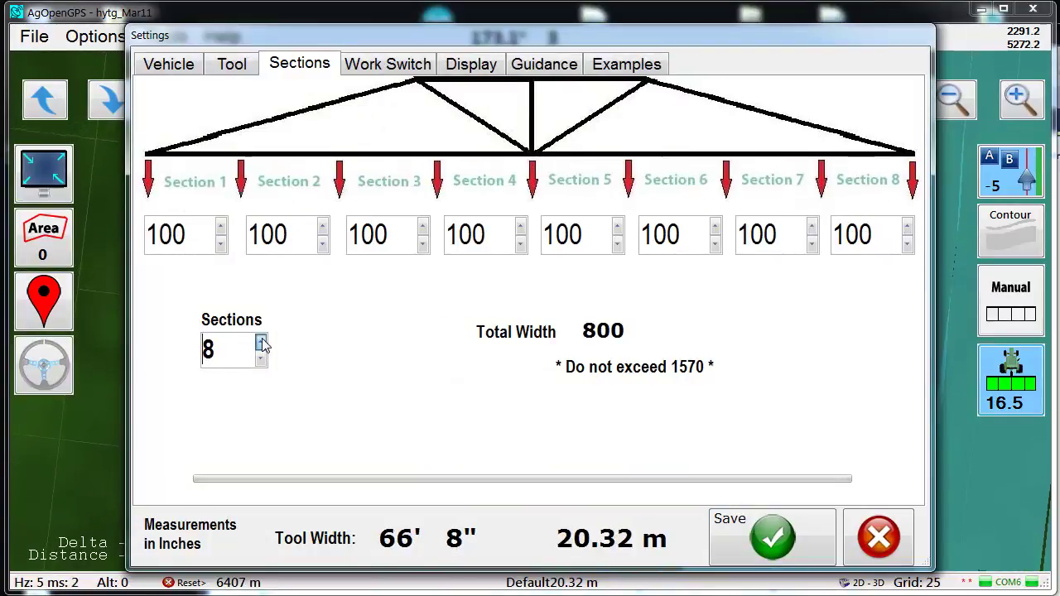
Save the vehicle settings and return to the field view
left_click(772, 534)
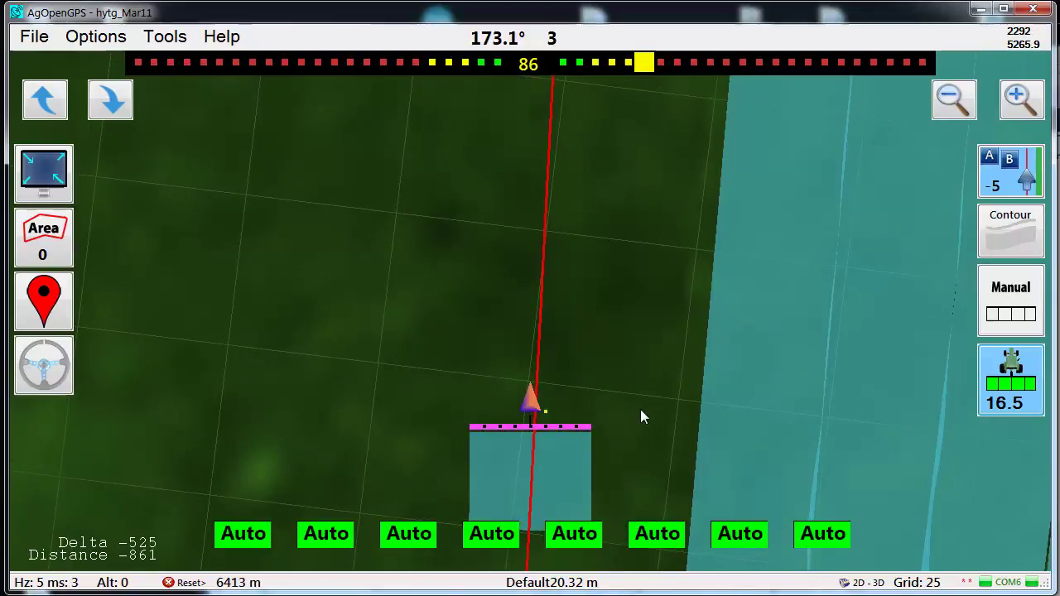
Turn autosteer on with the steering-wheel button
left_click(49, 369)
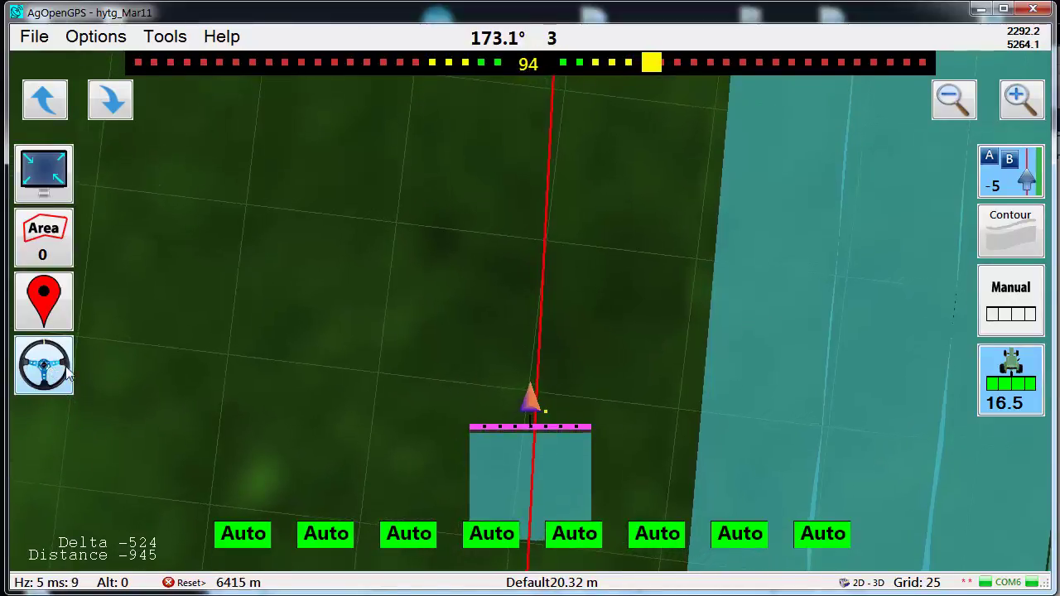